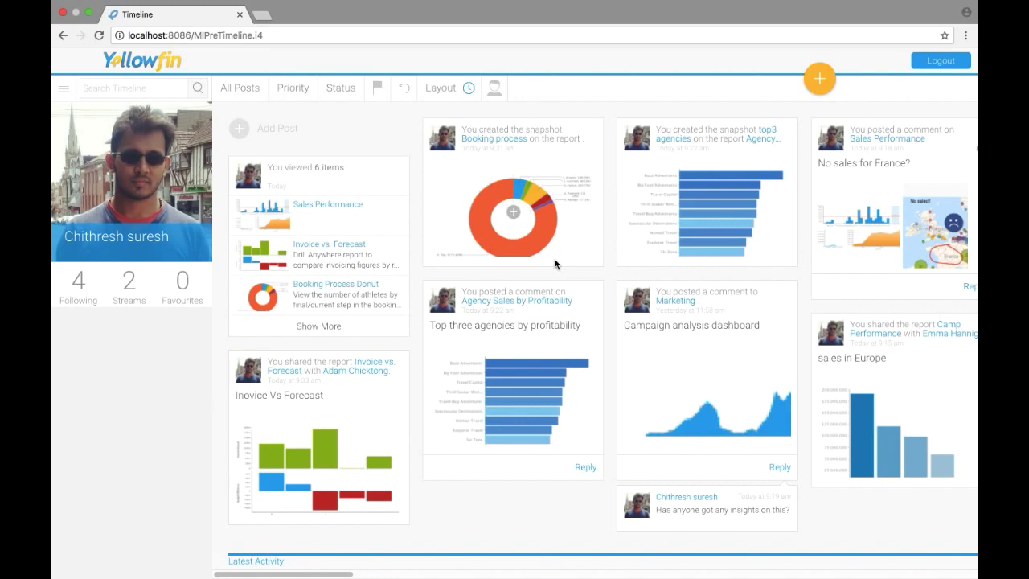
Return to the timeline page through the main navigation menu
click(62, 88)
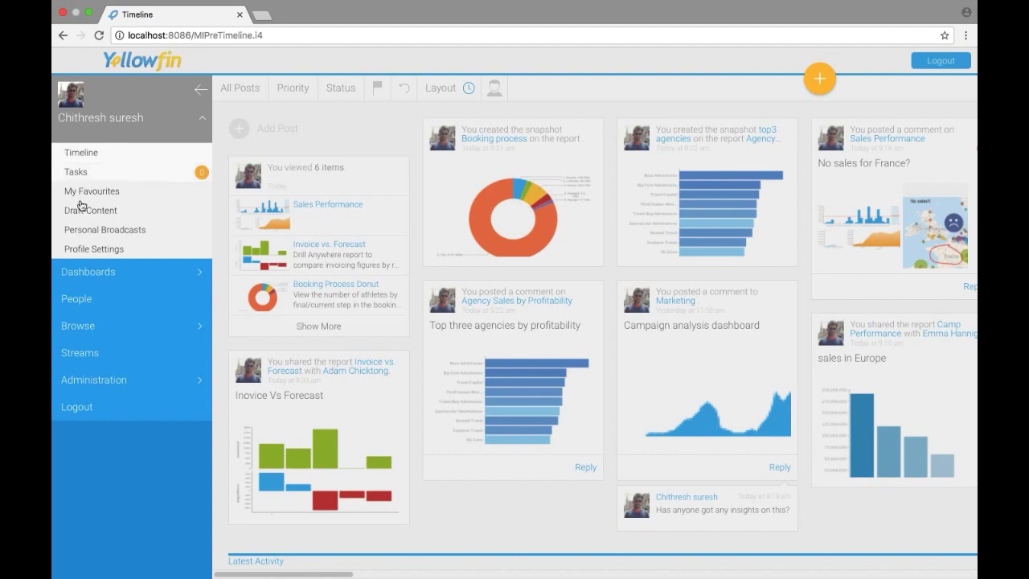
click(96, 149)
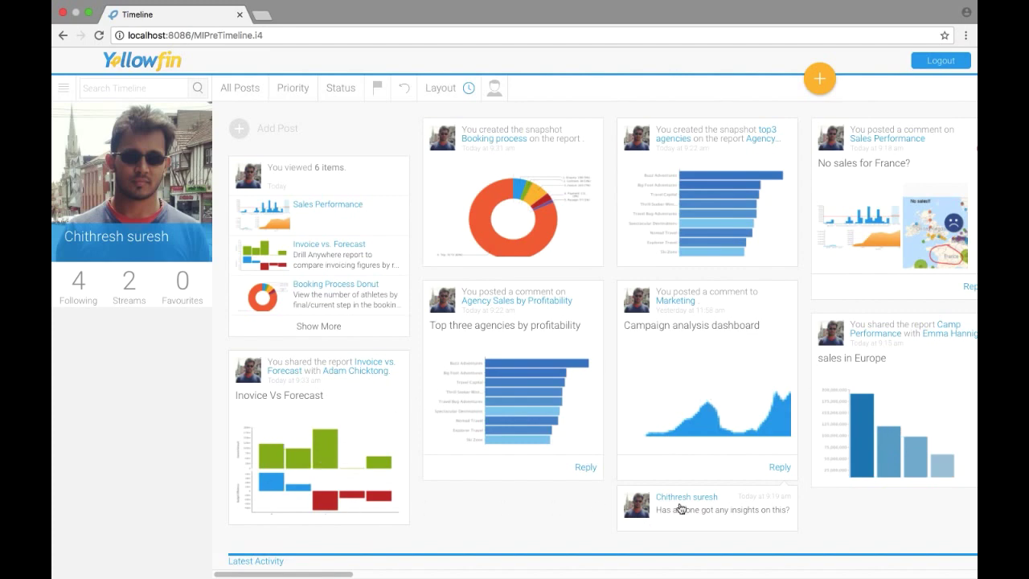
mouse_move(332, 574)
mouse_down()
mouse_move(520, 574)
mouse_move(332, 574)
mouse_up()
Start a new comment post reading 'Did you see the latest sales figures'
click(239, 130)
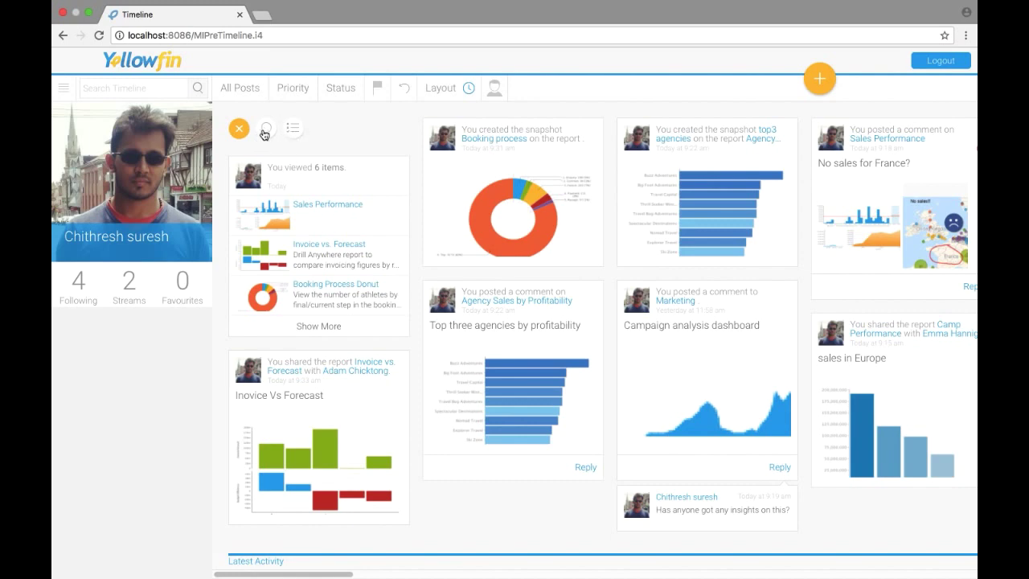
click(266, 131)
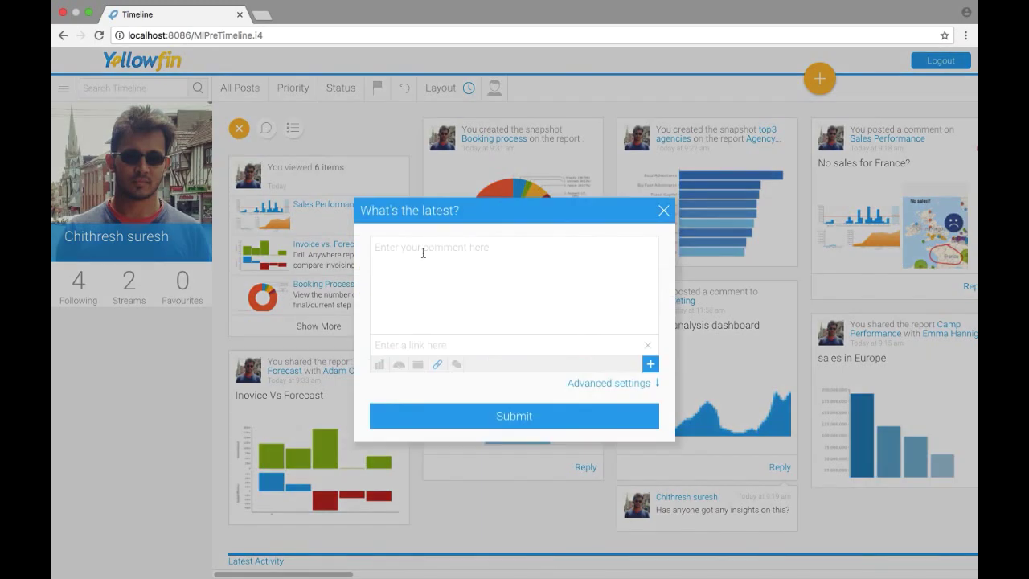
click(423, 253)
text(Did you see the latest sales figures)
click(380, 366)
click(398, 367)
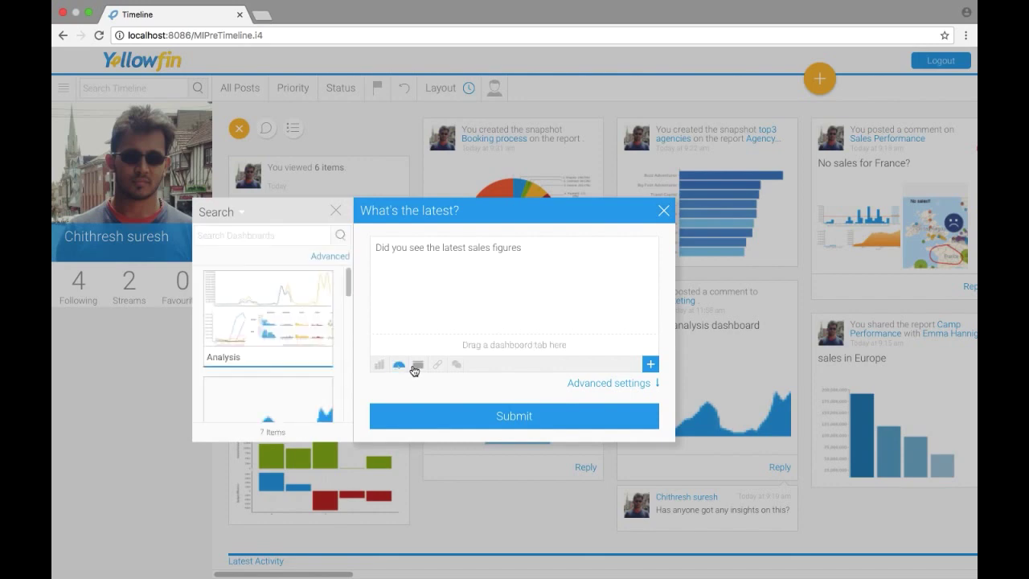
click(417, 367)
click(437, 366)
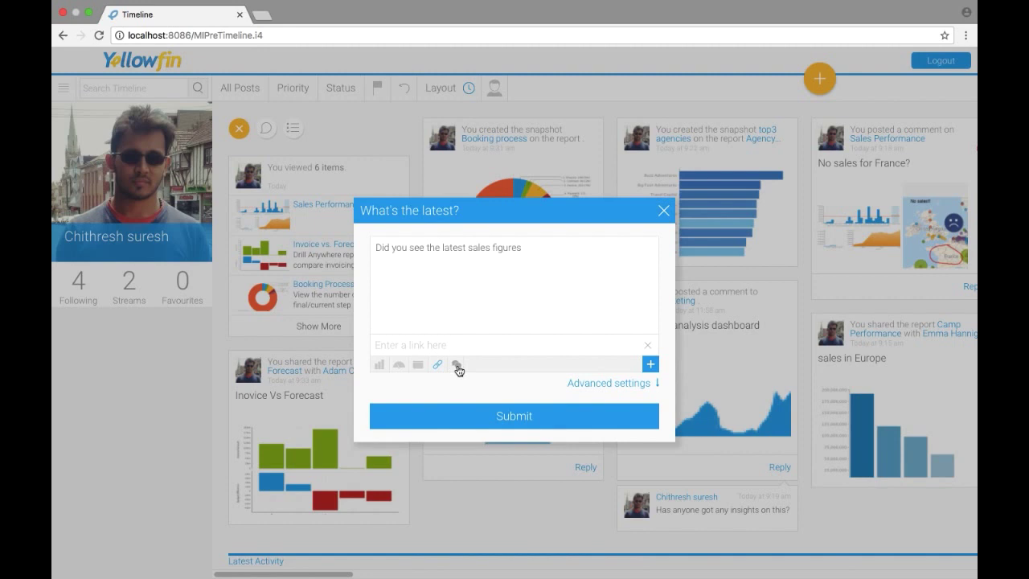
click(457, 365)
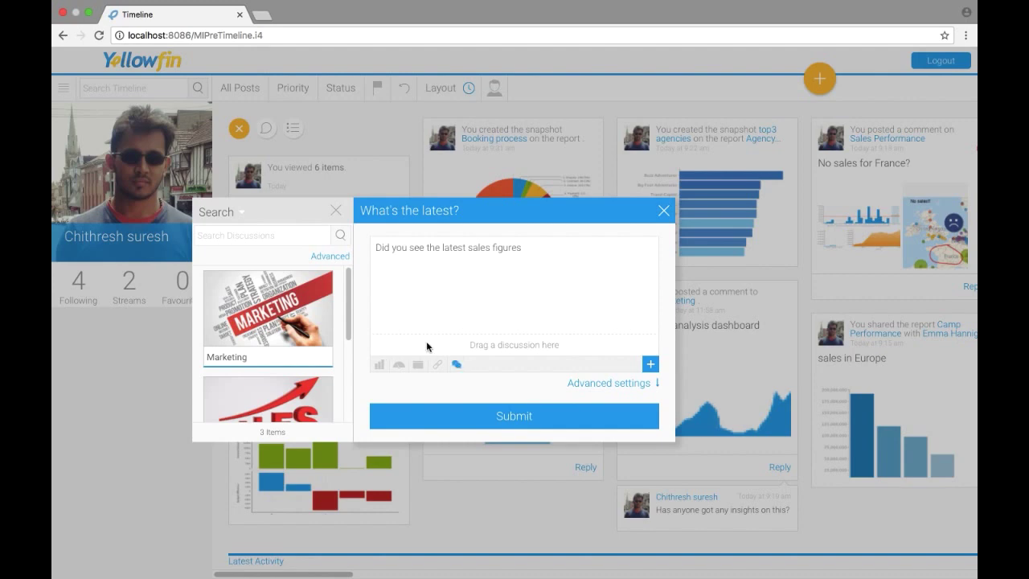
scroll(322, 353, down, 2)
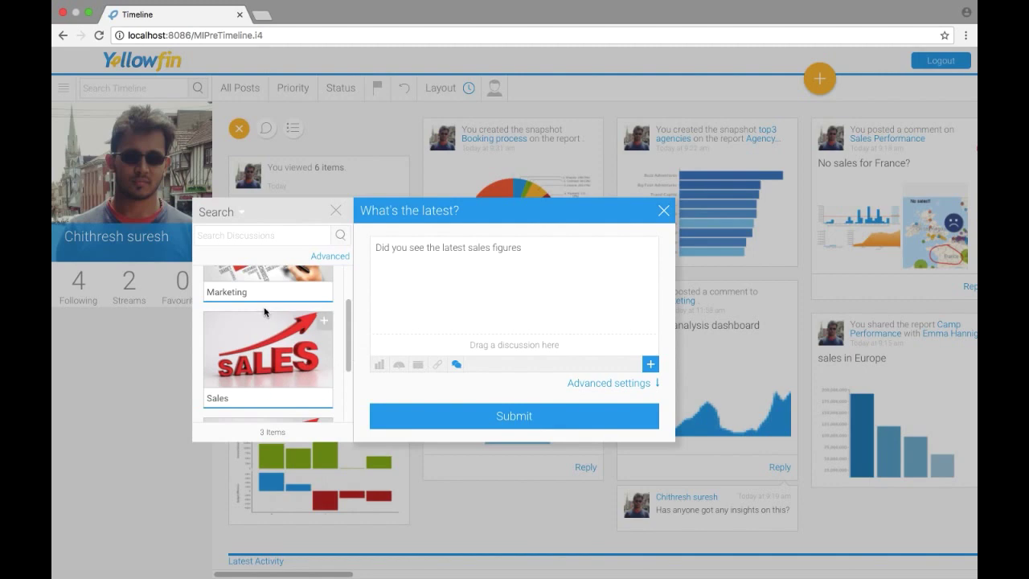
Drag the Agency Sales over Time report from the report search list into the post
click(337, 212)
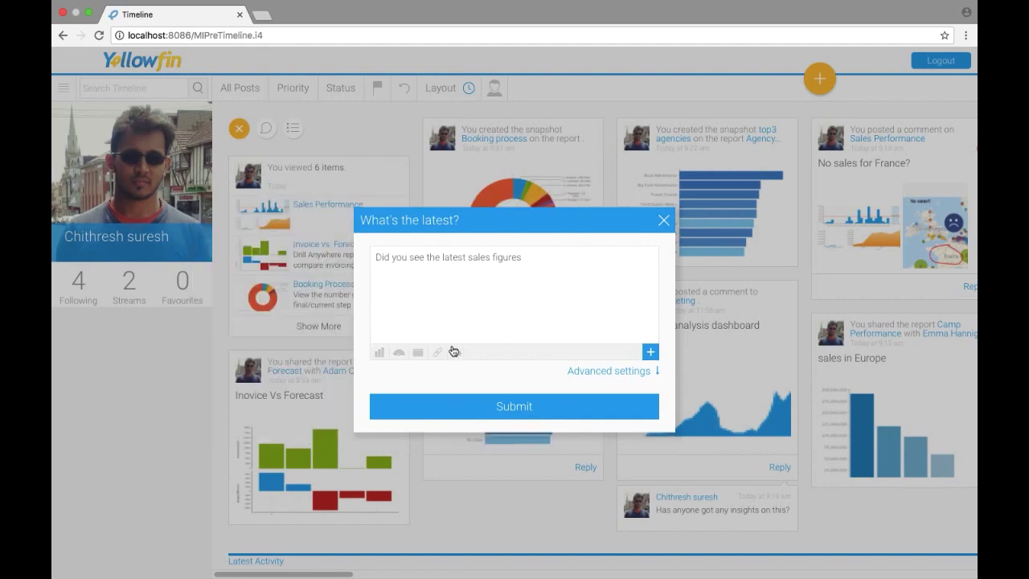
click(379, 362)
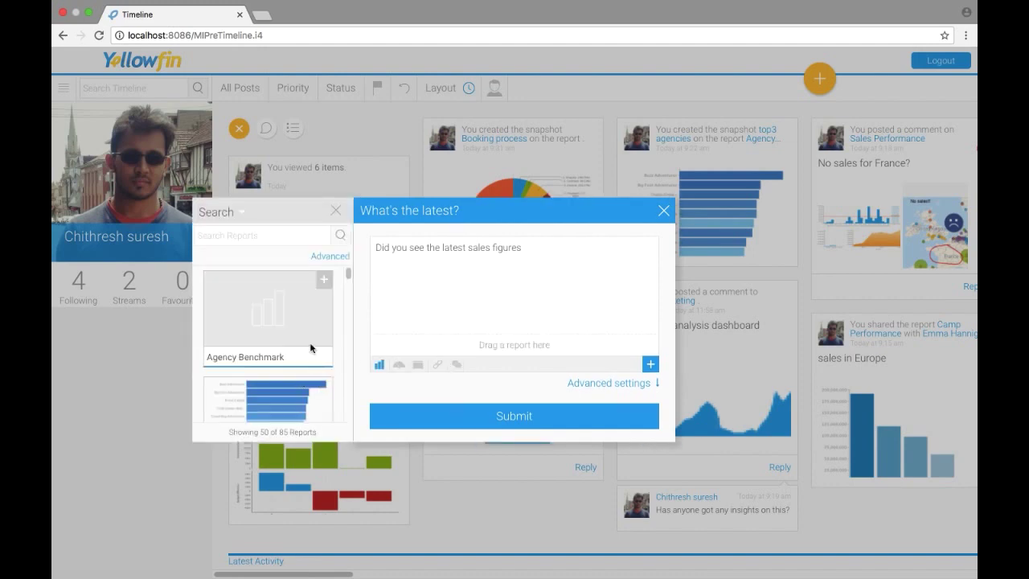
scroll(348, 279, down, 3)
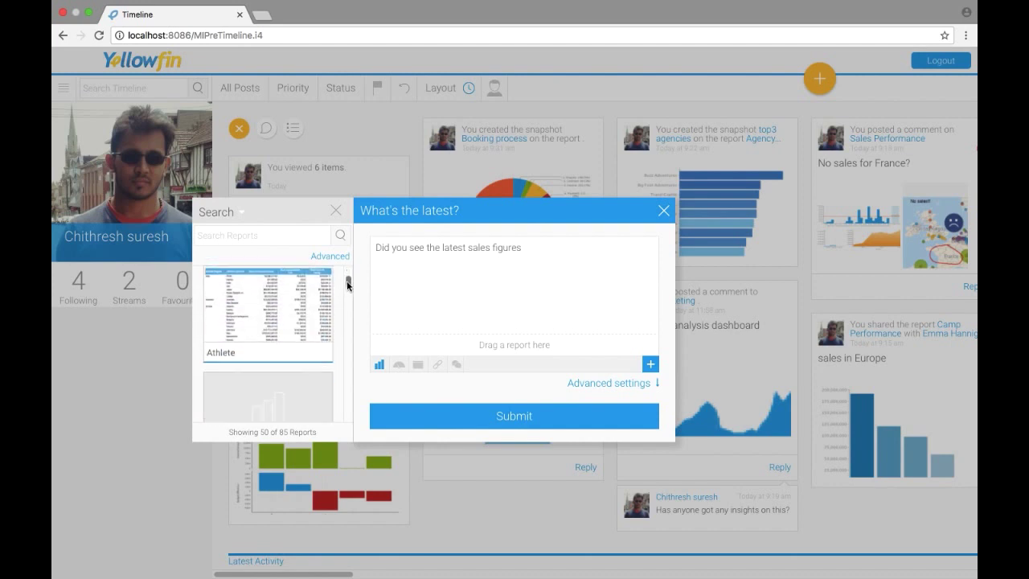
drag(285, 289, 476, 340)
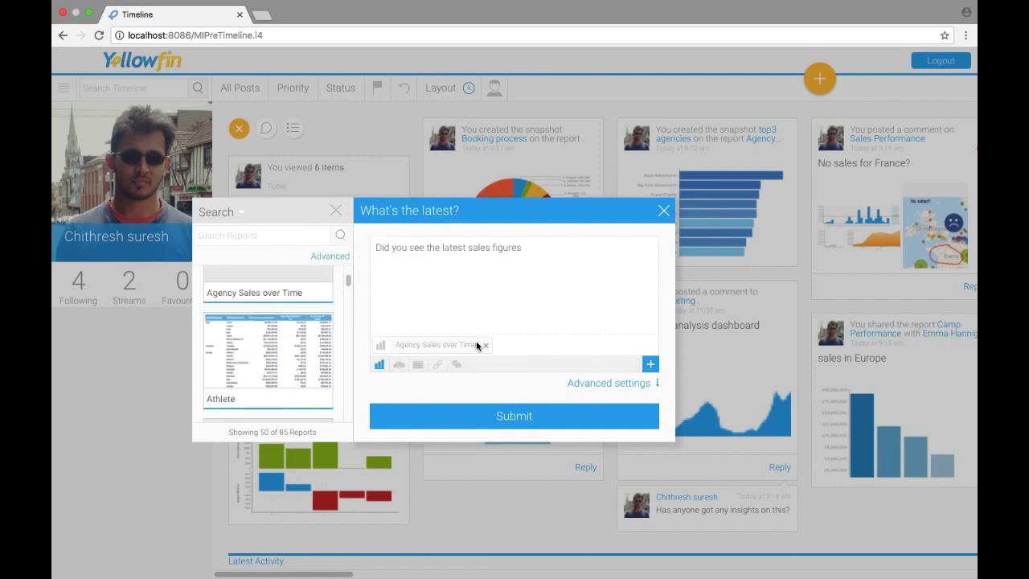
click(336, 210)
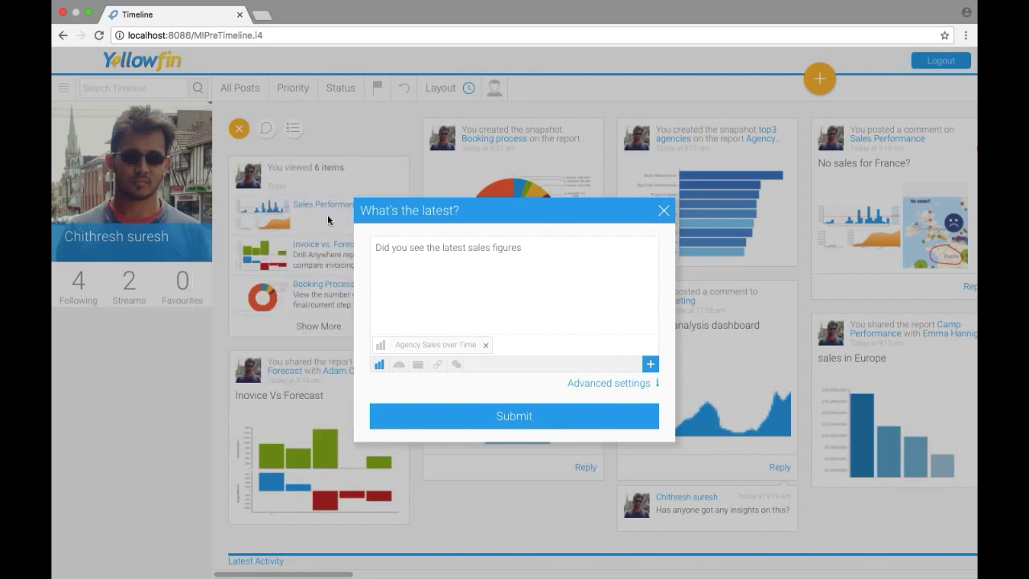
In the post's advanced settings, restrict its privacy to one chosen colleague
click(615, 382)
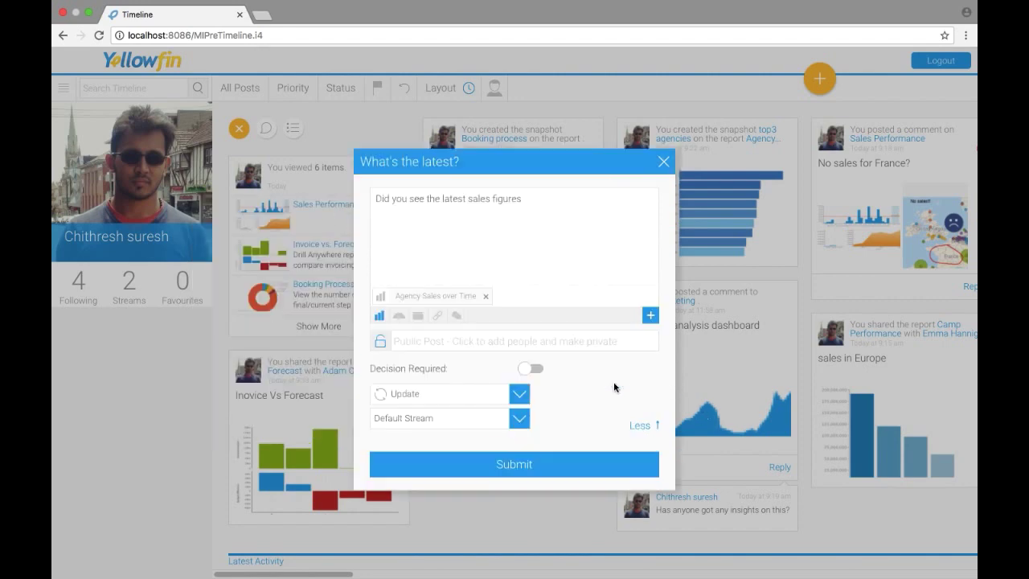
click(481, 341)
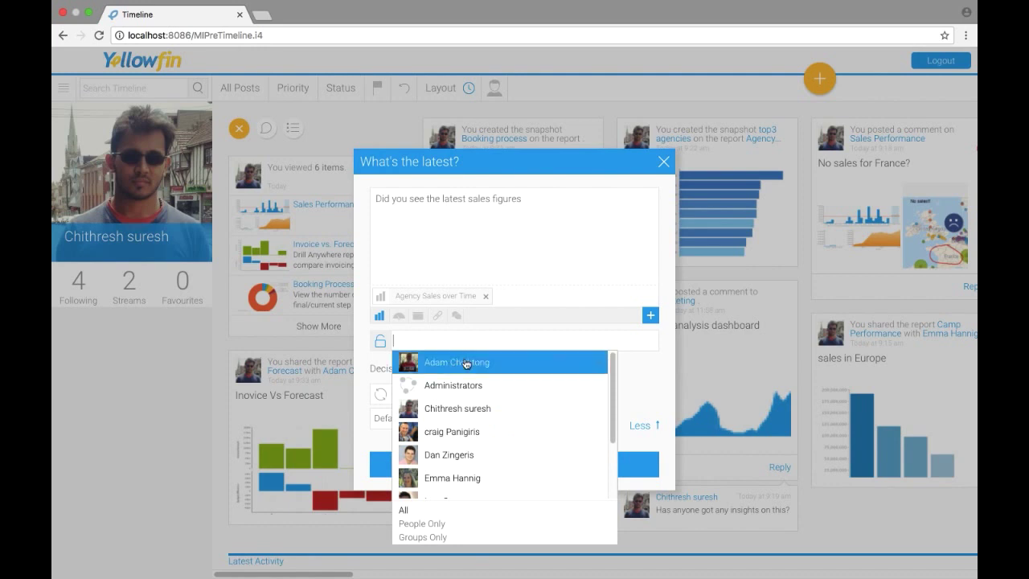
click(466, 363)
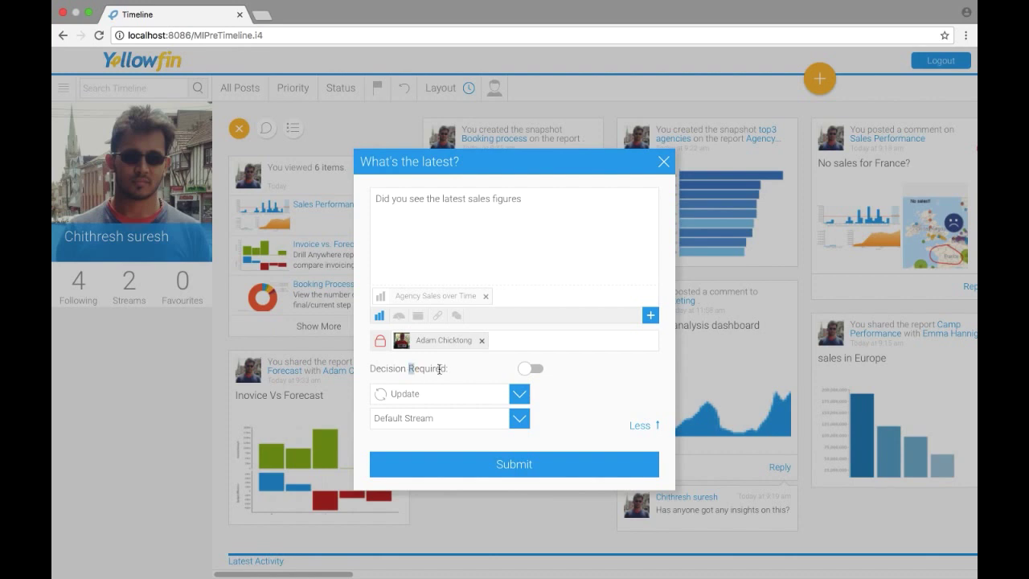
double_click(394, 368)
Mark the post Decision Required by 08/05/2017 and set its type to Issue
click(529, 369)
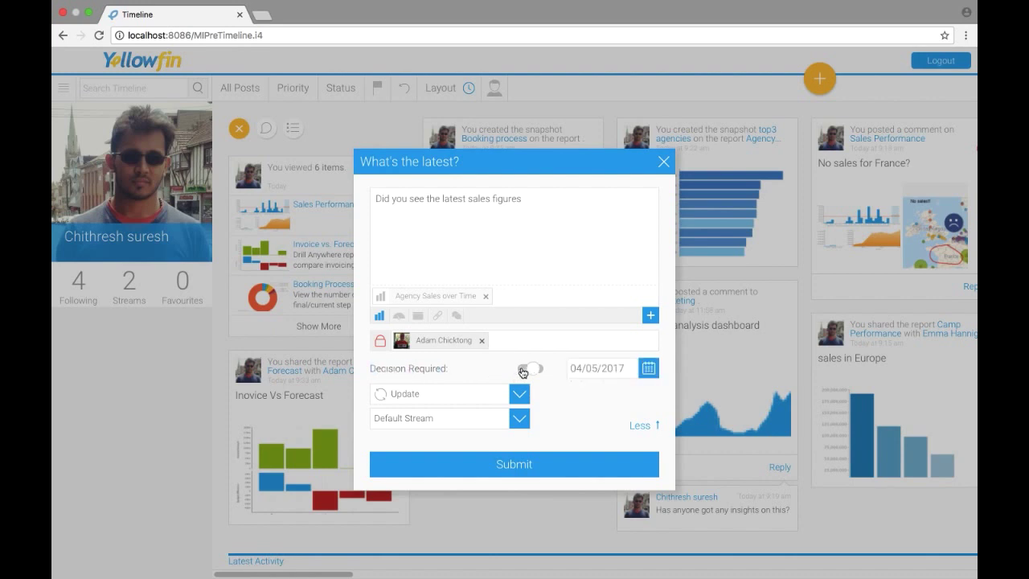
click(650, 368)
click(586, 441)
click(519, 396)
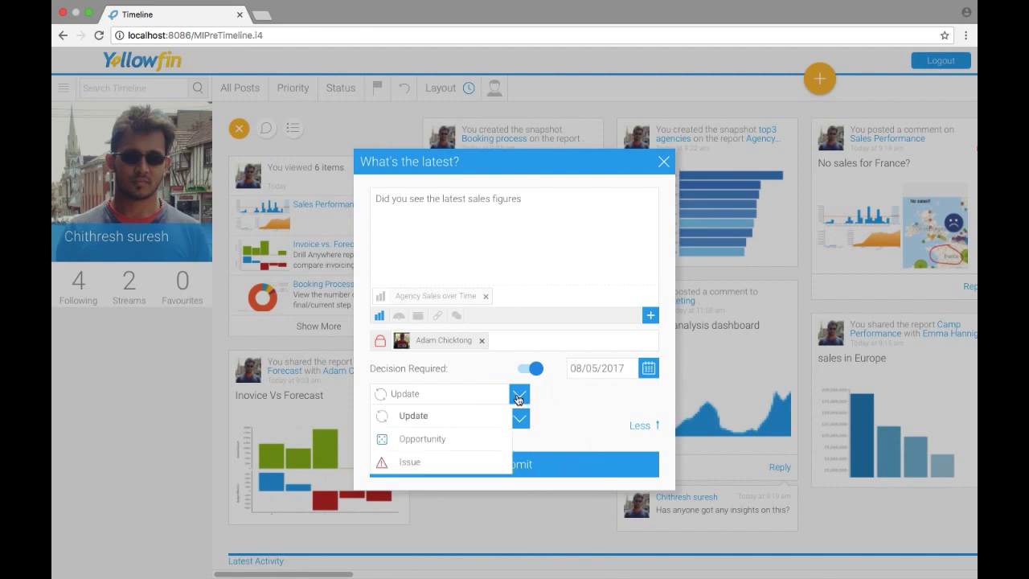
click(446, 463)
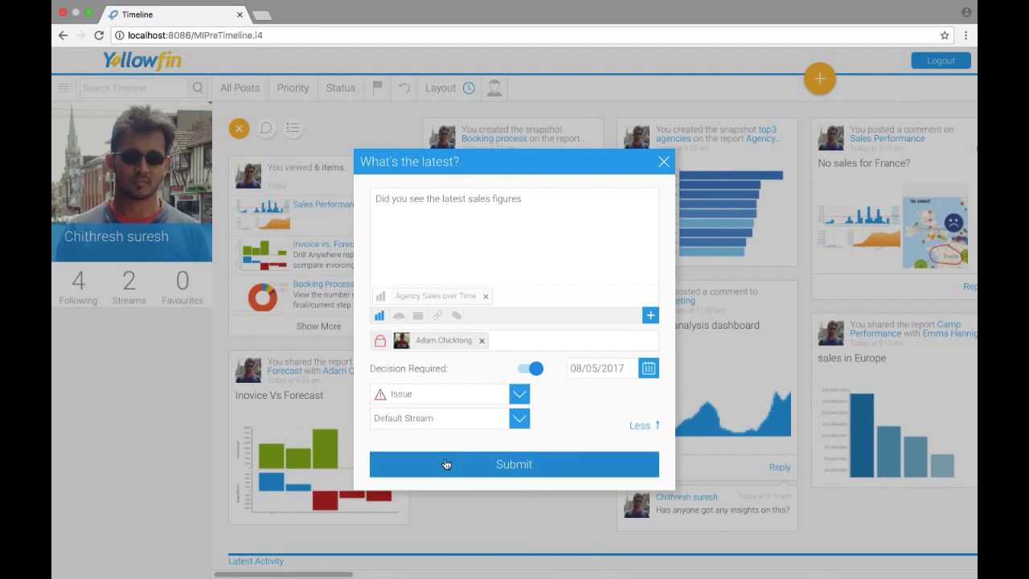
Submit the post, then open its Discussion Stream from the new post card's Reply
click(578, 464)
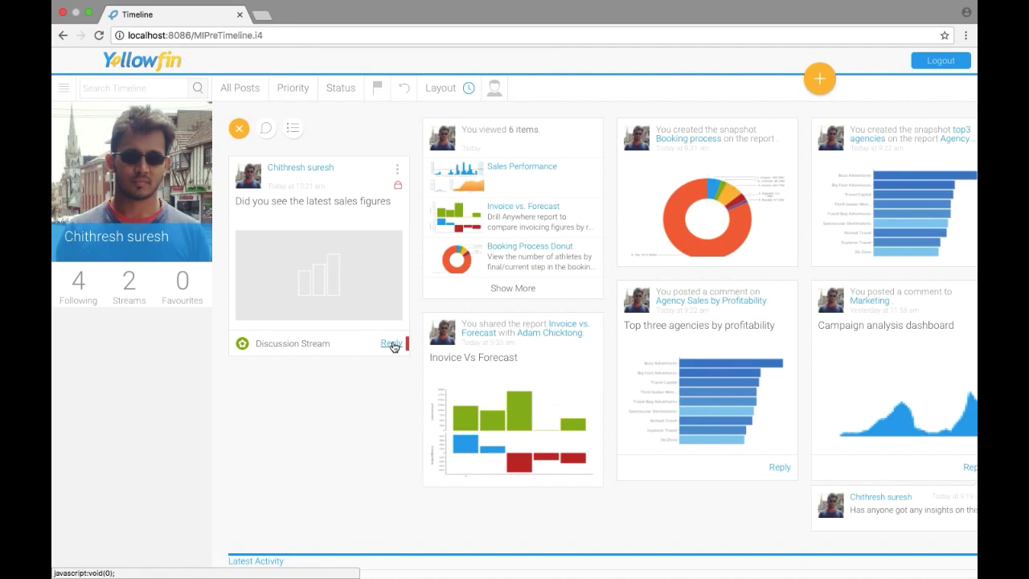
click(392, 343)
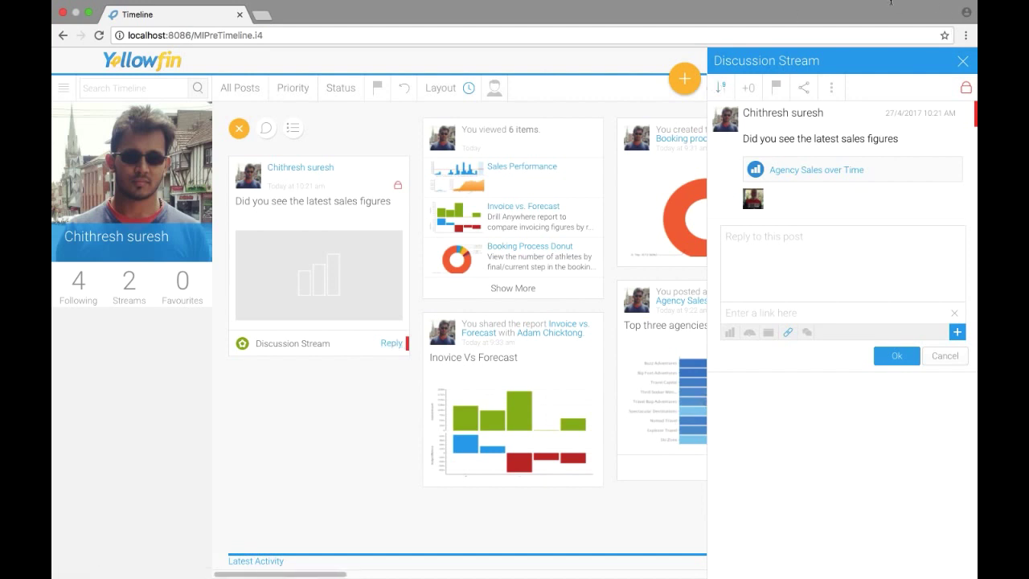
Abandon a started reply and choose Propose Resolution from the discussion actions
click(811, 270)
click(959, 360)
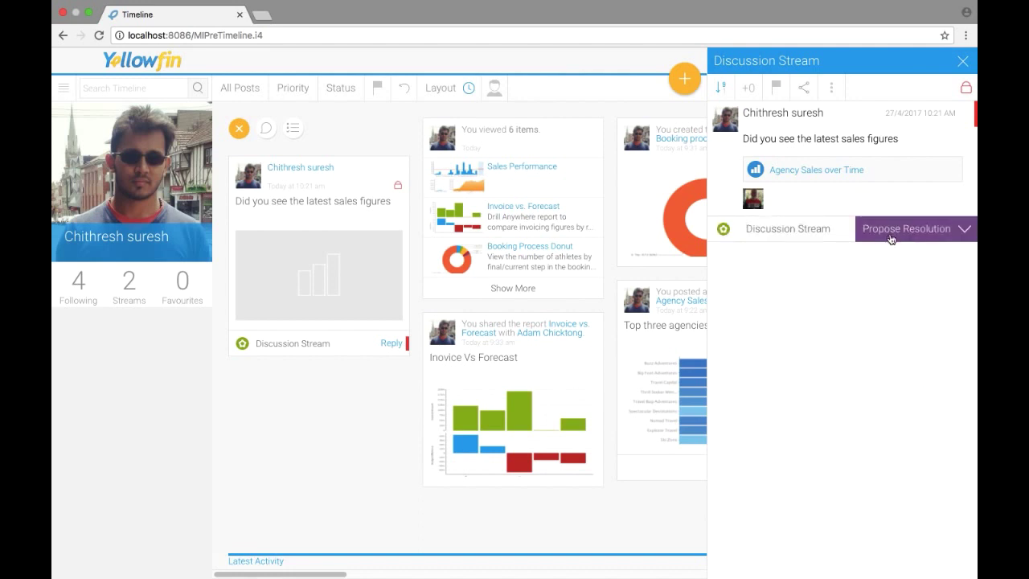
click(965, 230)
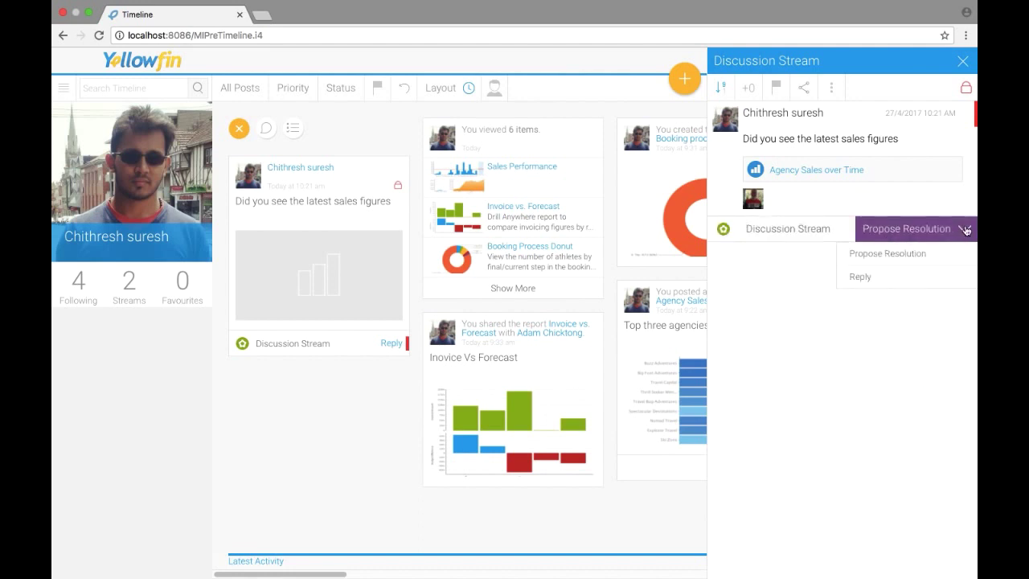
click(923, 231)
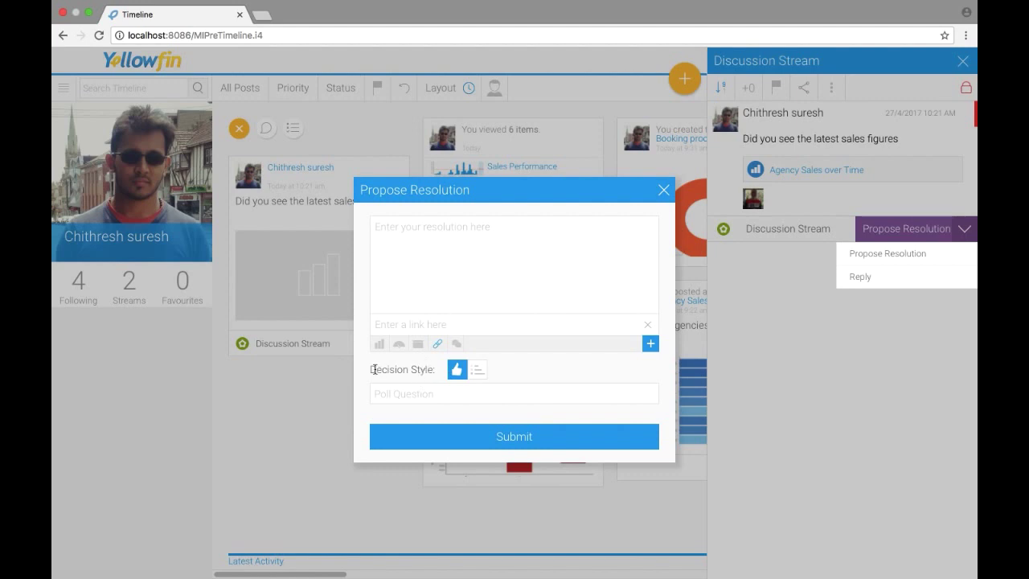
Switch Decision Style to Poll and back to thumbs-up, then close the dialog unsubmitted
drag(374, 369, 438, 369)
click(444, 378)
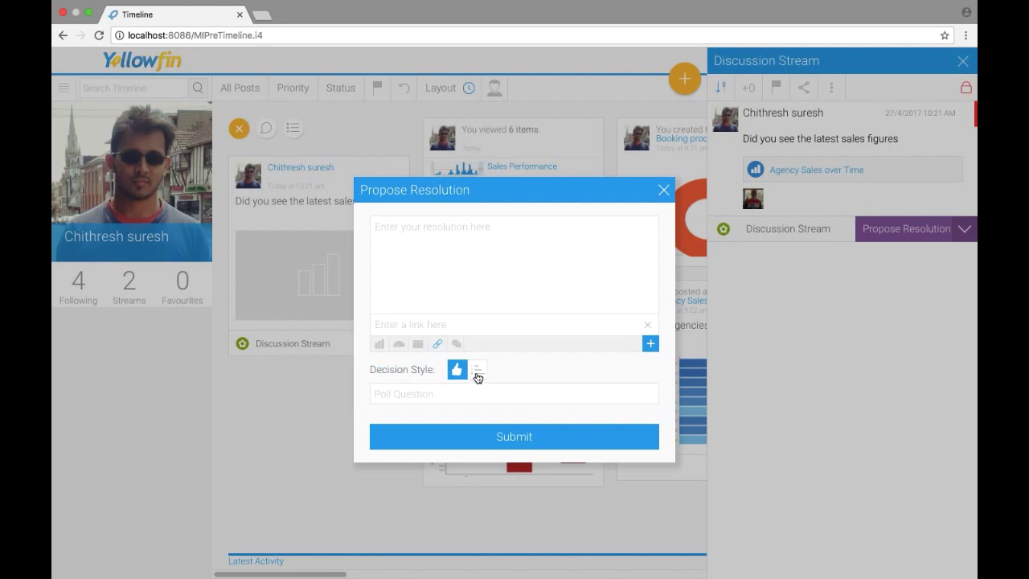
click(477, 372)
click(437, 349)
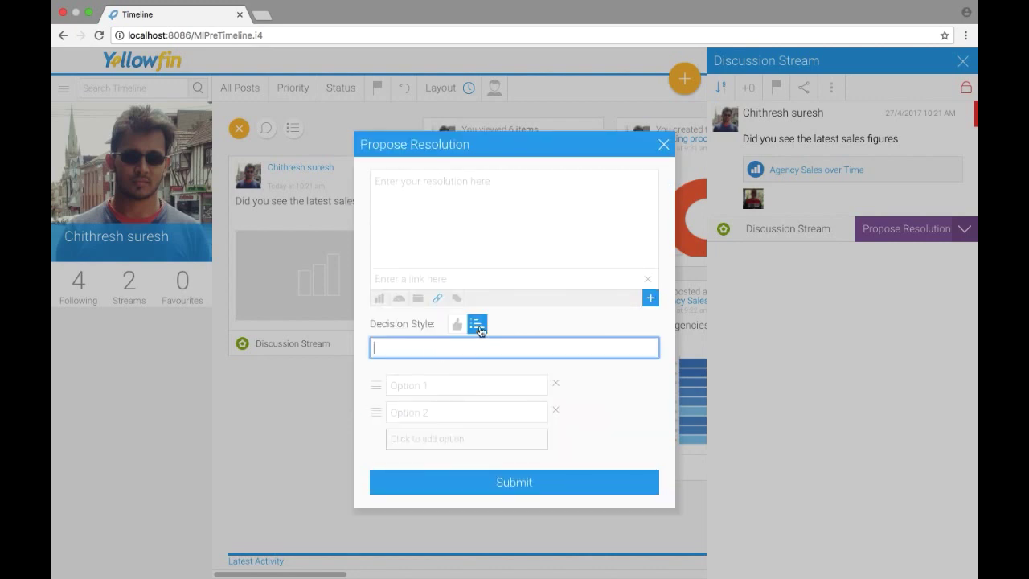
click(458, 324)
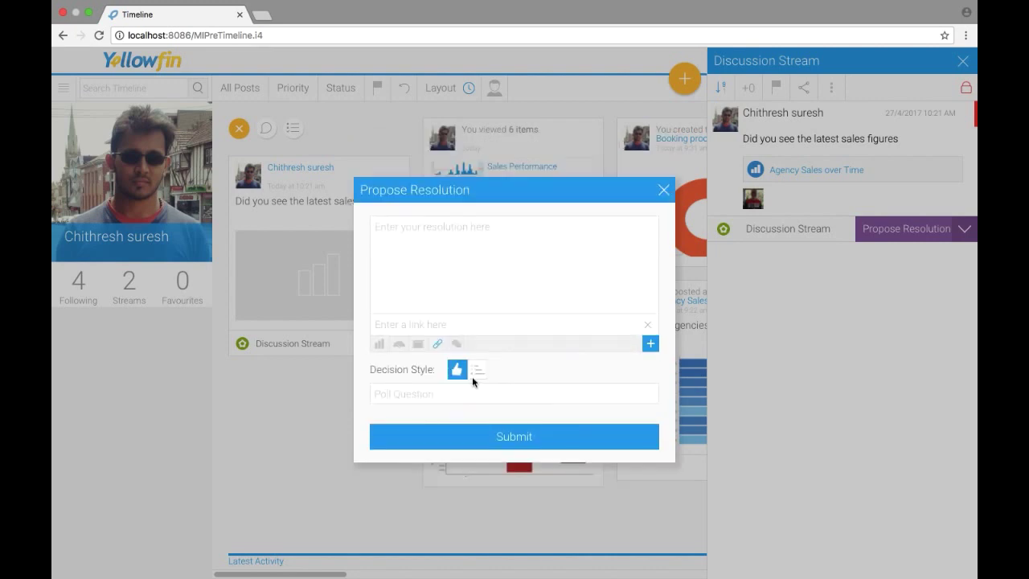
click(667, 191)
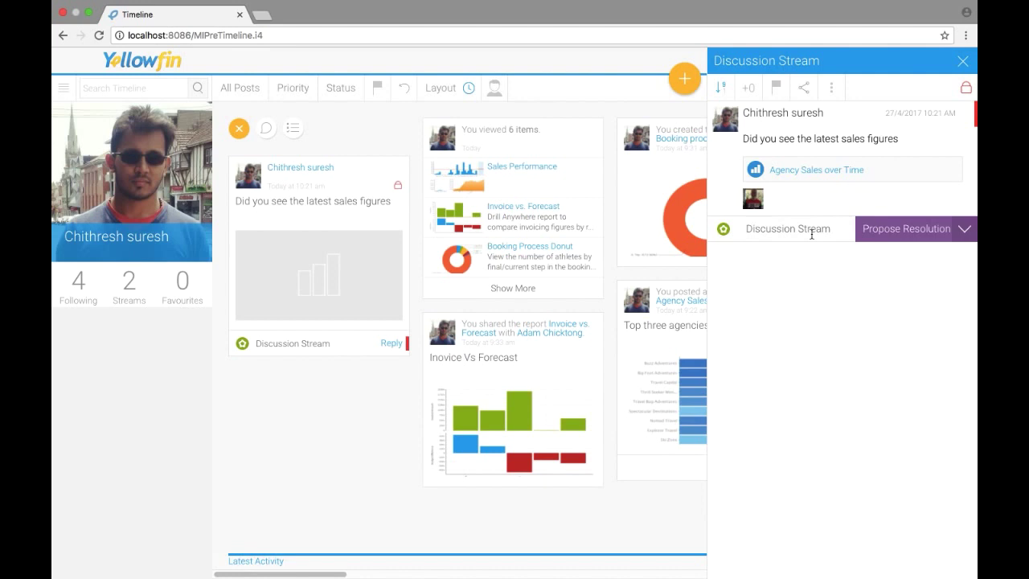
Close the Discussion Stream panel to bring the full timeline back
click(962, 62)
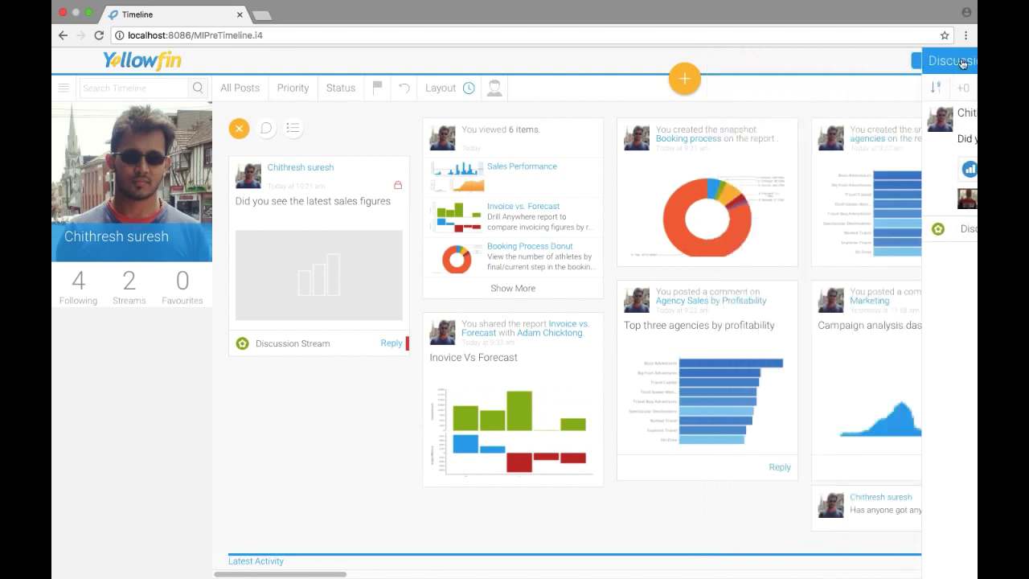